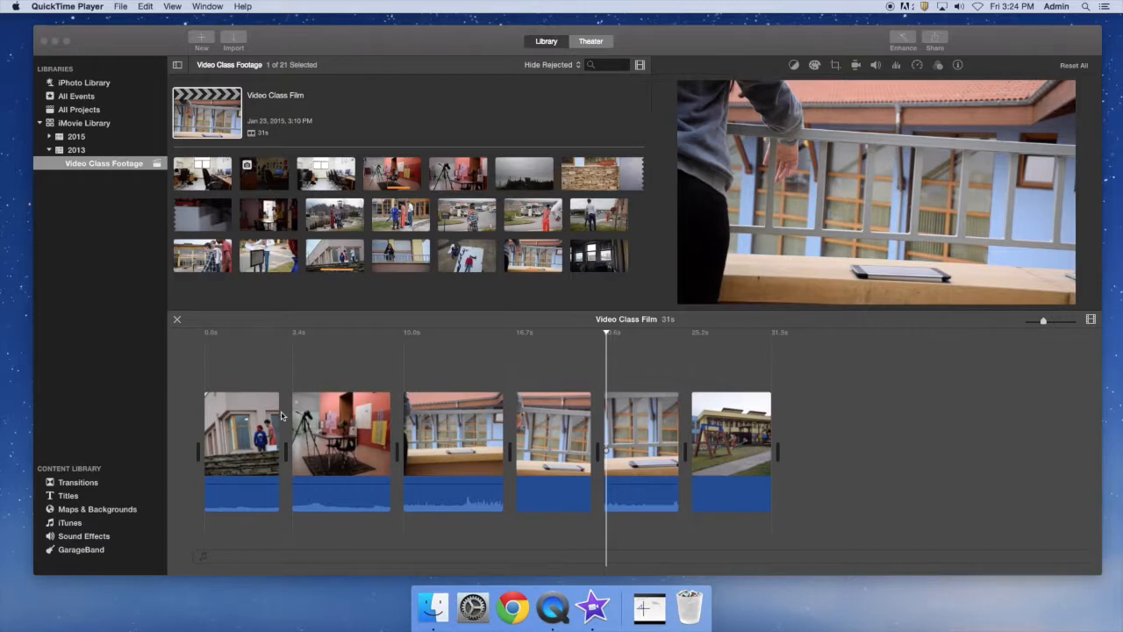
# Step: Try the automatic color balance on the third timeline clip and reset the adjustment
pyautogui.click(456, 446)
pyautogui.click(444, 424)
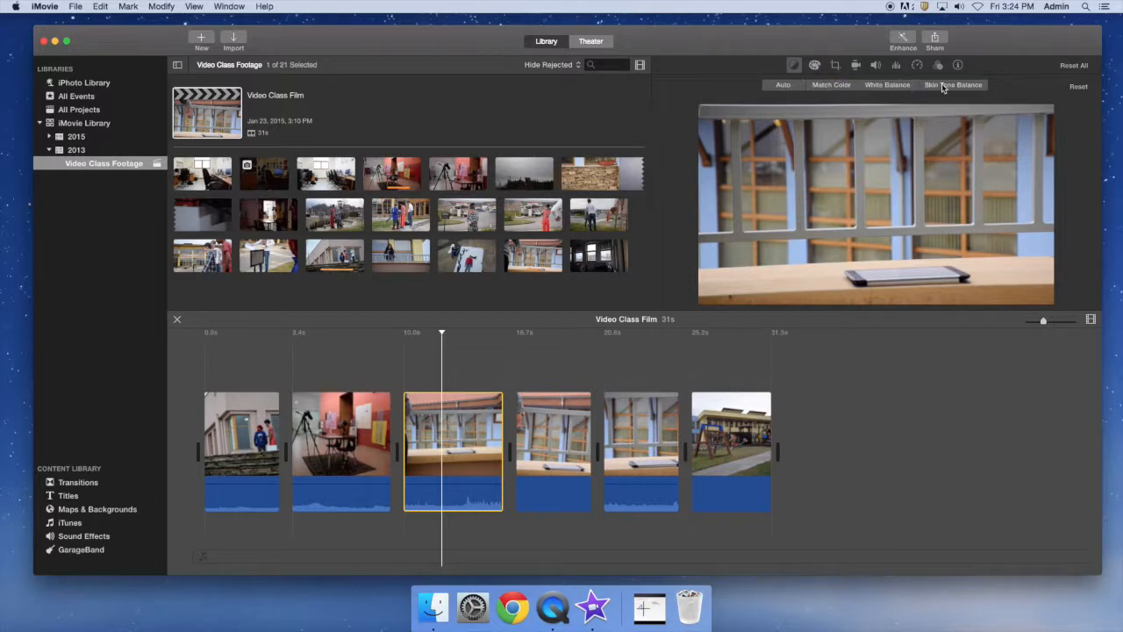
pyautogui.click(783, 86)
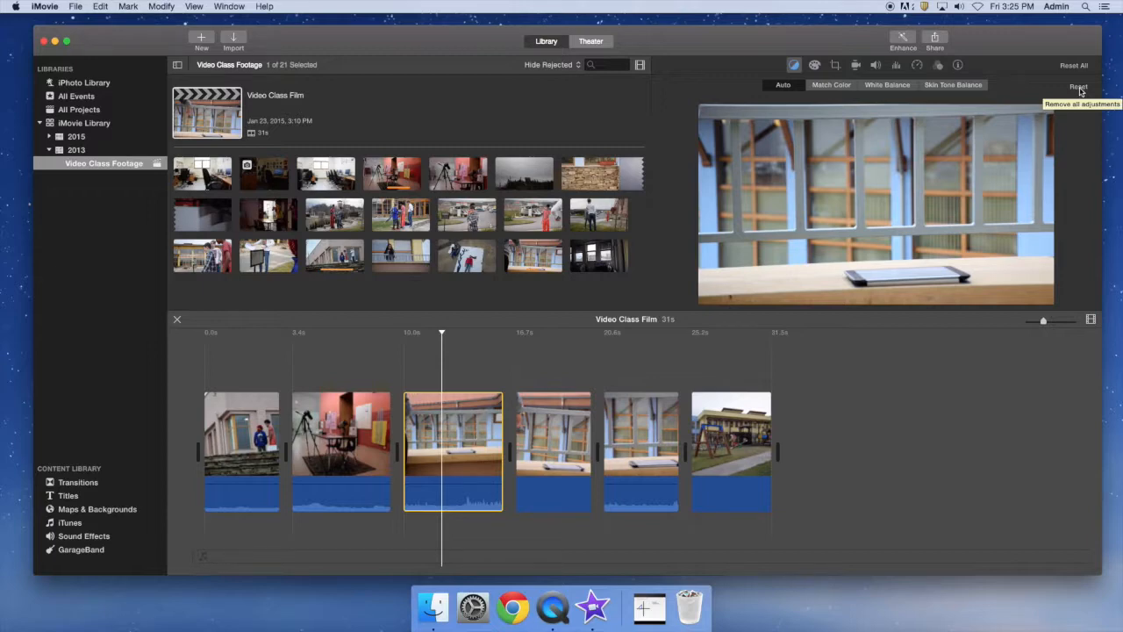
pyautogui.click(1078, 87)
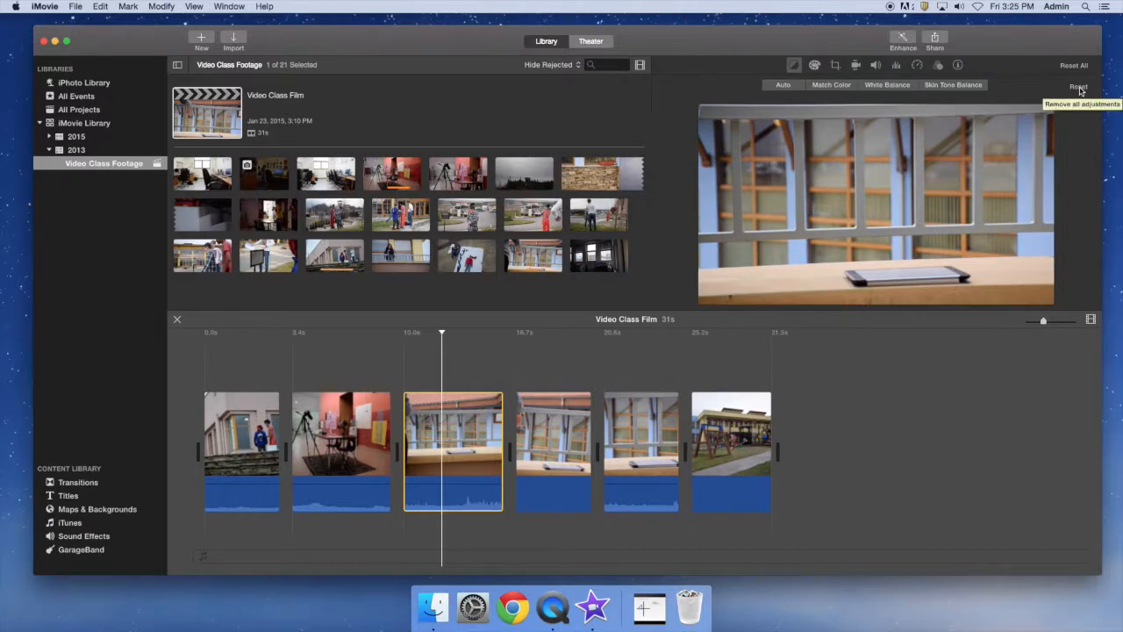
# Step: Match the third clip's color to the frame with the tripod and table in the second timeline clip
pyautogui.click(843, 87)
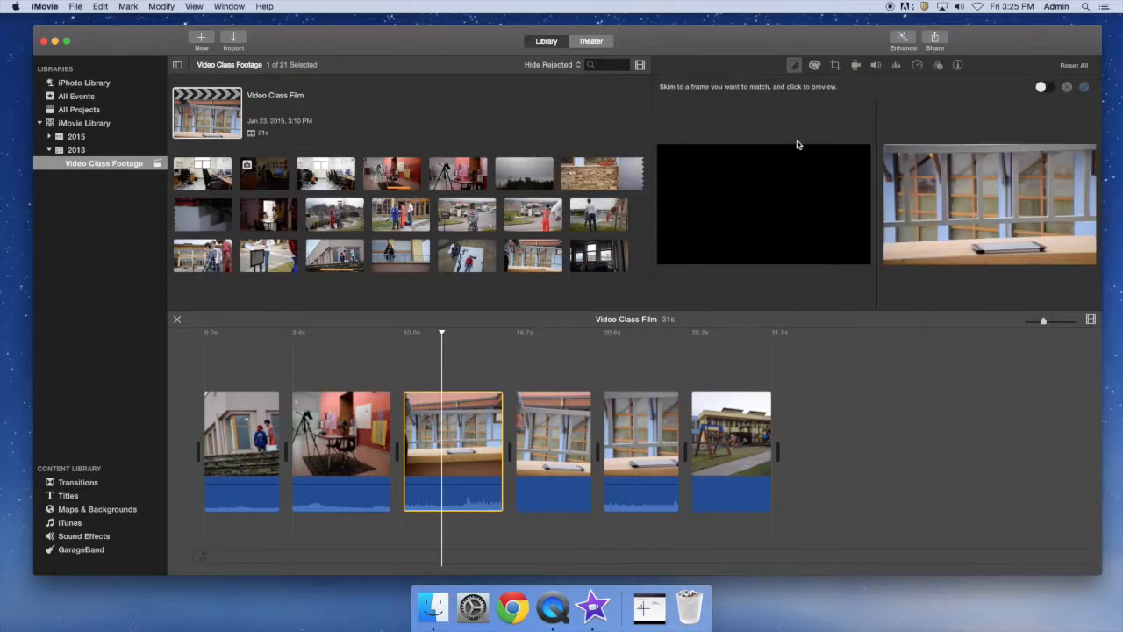
pyautogui.click(345, 416)
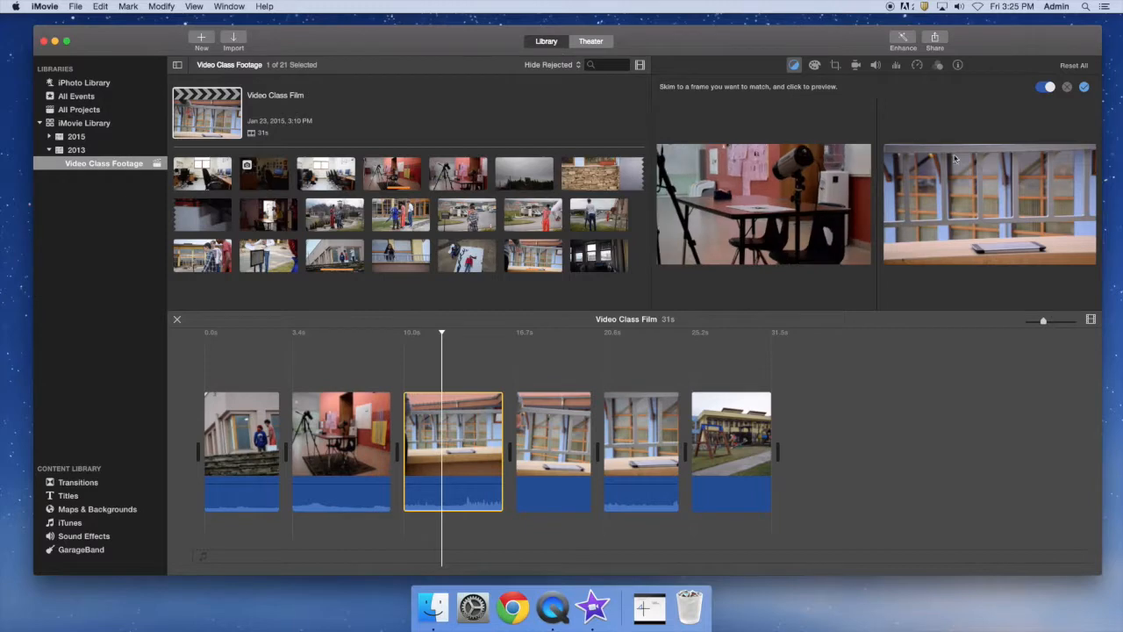
# Step: Compare the third clip with the match effect on and off, and apply the Match Color adjustment
pyautogui.click(1045, 87)
pyautogui.click(1045, 88)
pyautogui.click(1045, 88)
pyautogui.click(1045, 87)
pyautogui.click(1046, 88)
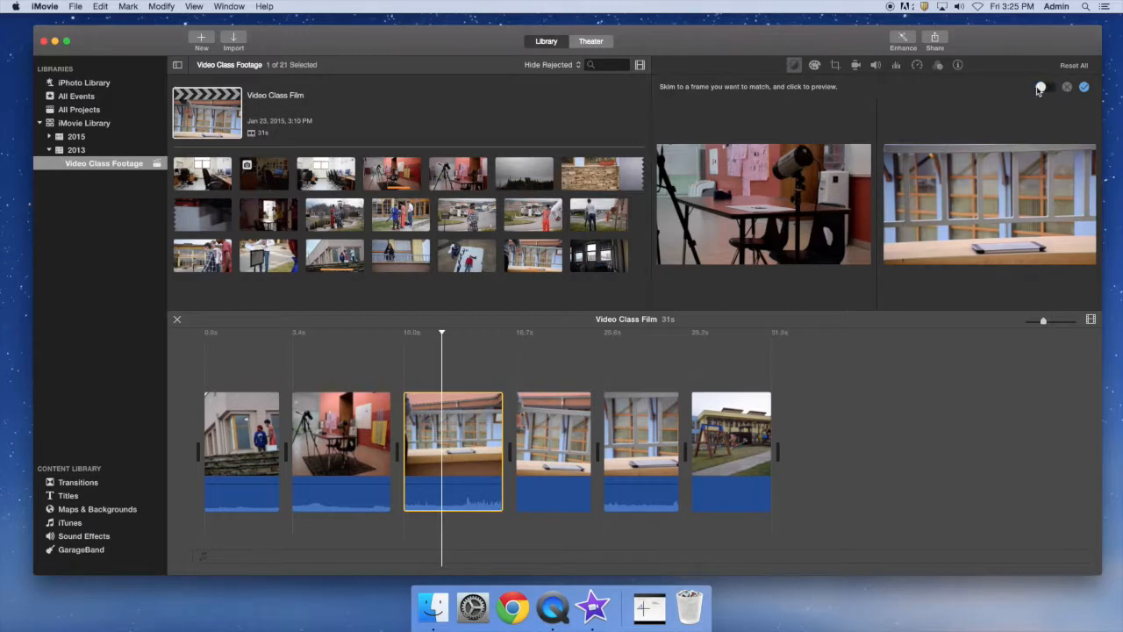
pyautogui.click(1042, 87)
pyautogui.click(1040, 88)
pyautogui.click(1042, 88)
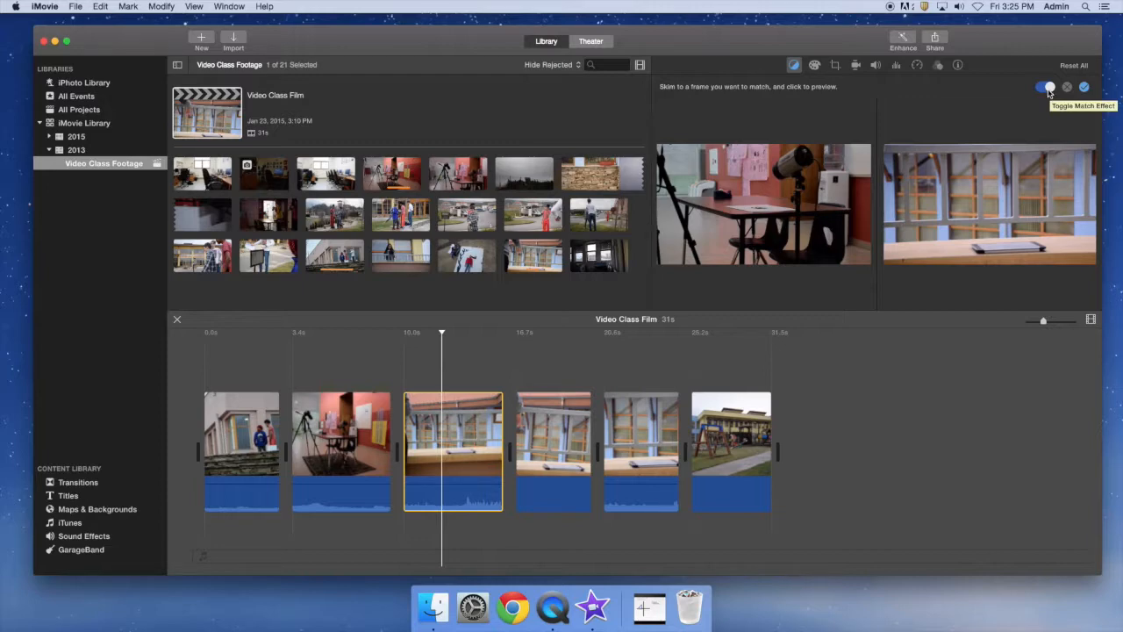
pyautogui.click(1049, 89)
pyautogui.click(1053, 90)
pyautogui.click(1049, 89)
pyautogui.click(1045, 89)
pyautogui.click(1043, 89)
pyautogui.click(1042, 89)
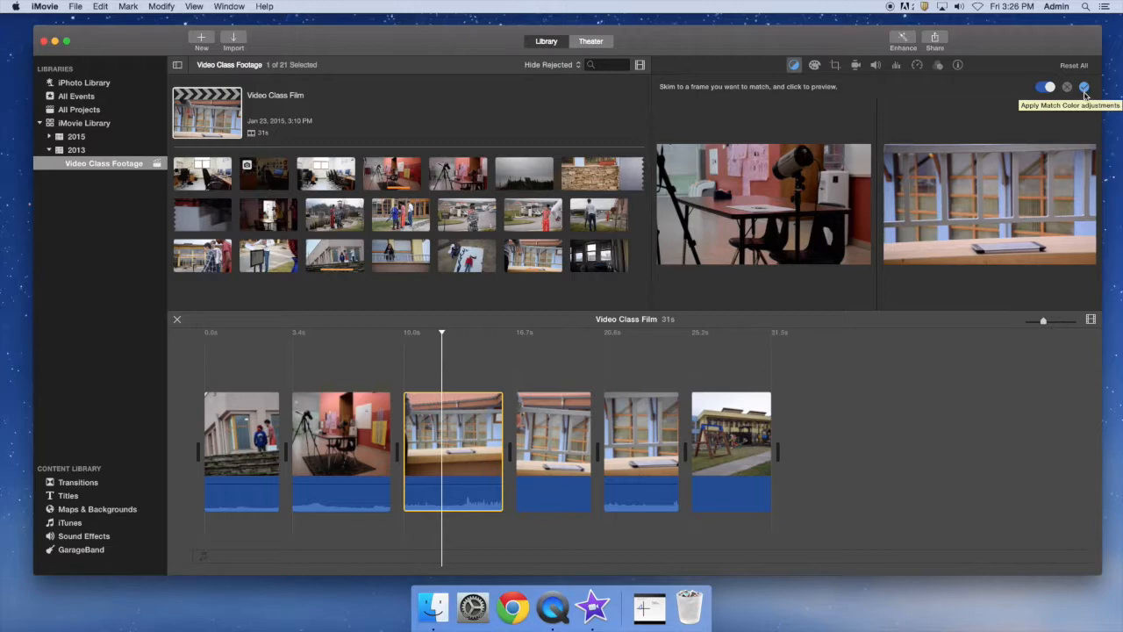
pyautogui.click(1084, 87)
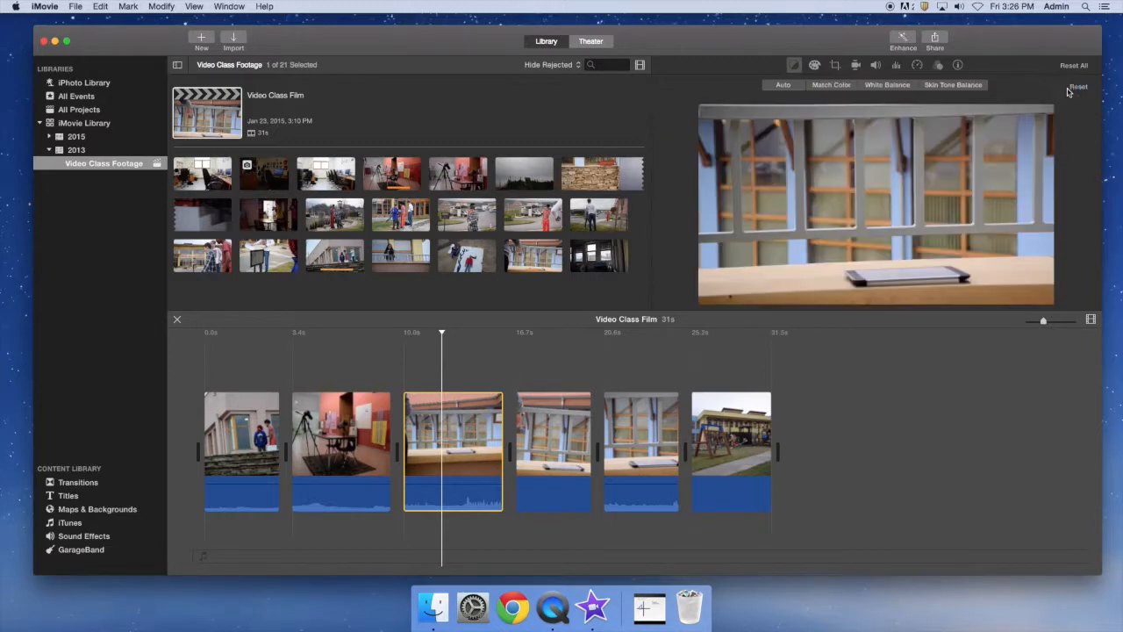
# Step: Try a white balance on the third clip sampled from the railing, compare it on and off, and cancel it
pyautogui.click(878, 86)
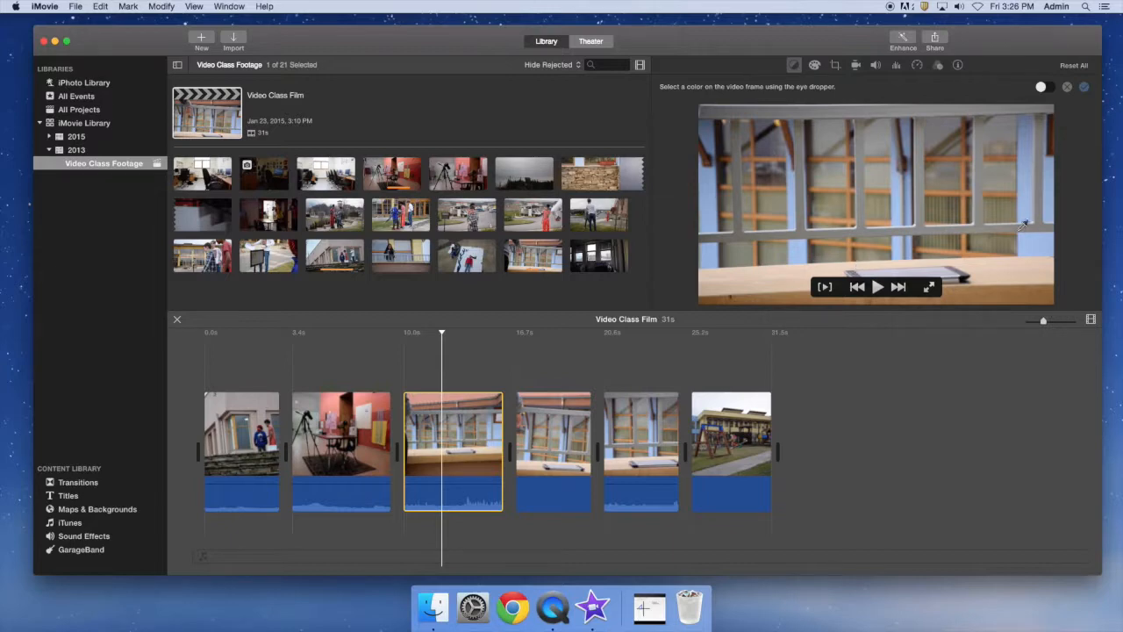
pyautogui.click(921, 191)
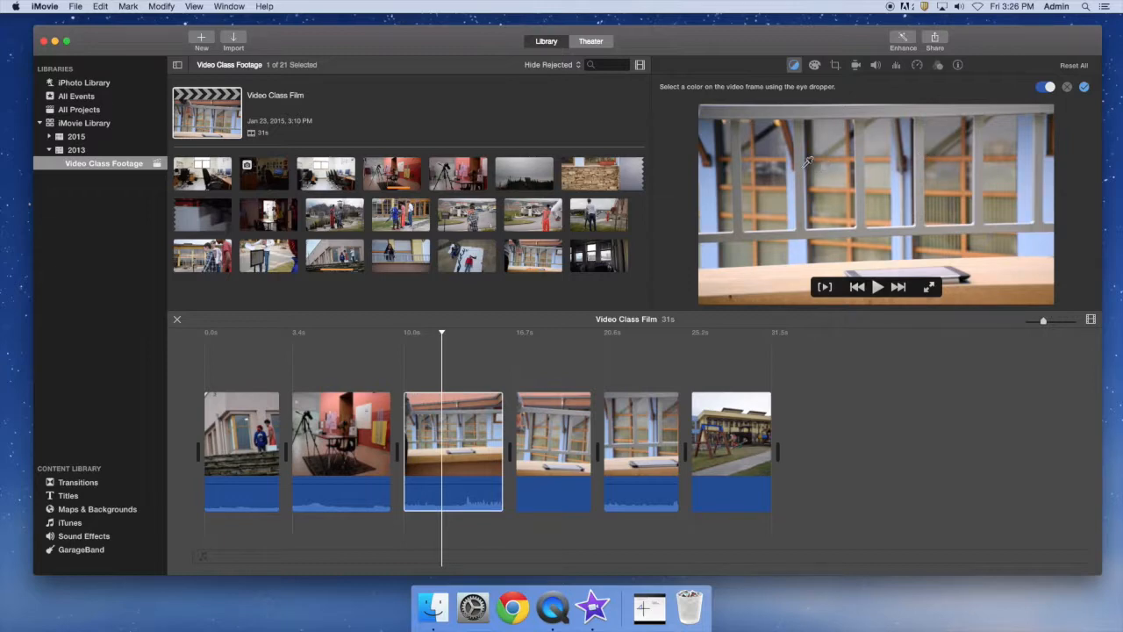
pyautogui.click(1046, 87)
pyautogui.click(1046, 88)
pyautogui.click(1047, 88)
pyautogui.click(1046, 88)
pyautogui.click(1047, 87)
pyautogui.click(1047, 88)
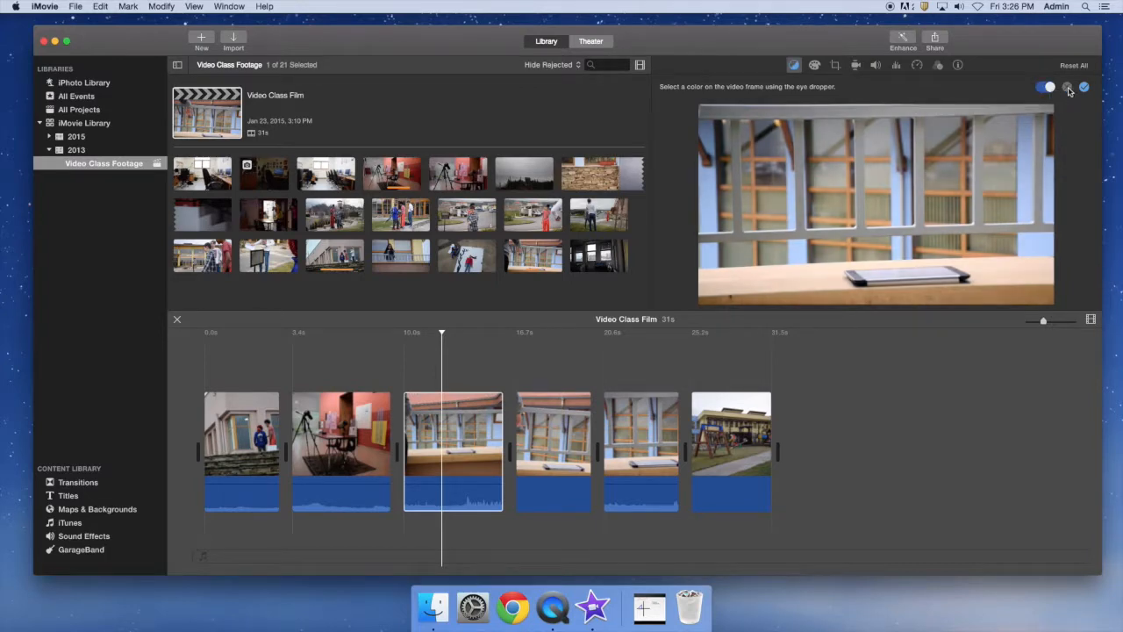
pyautogui.click(1067, 88)
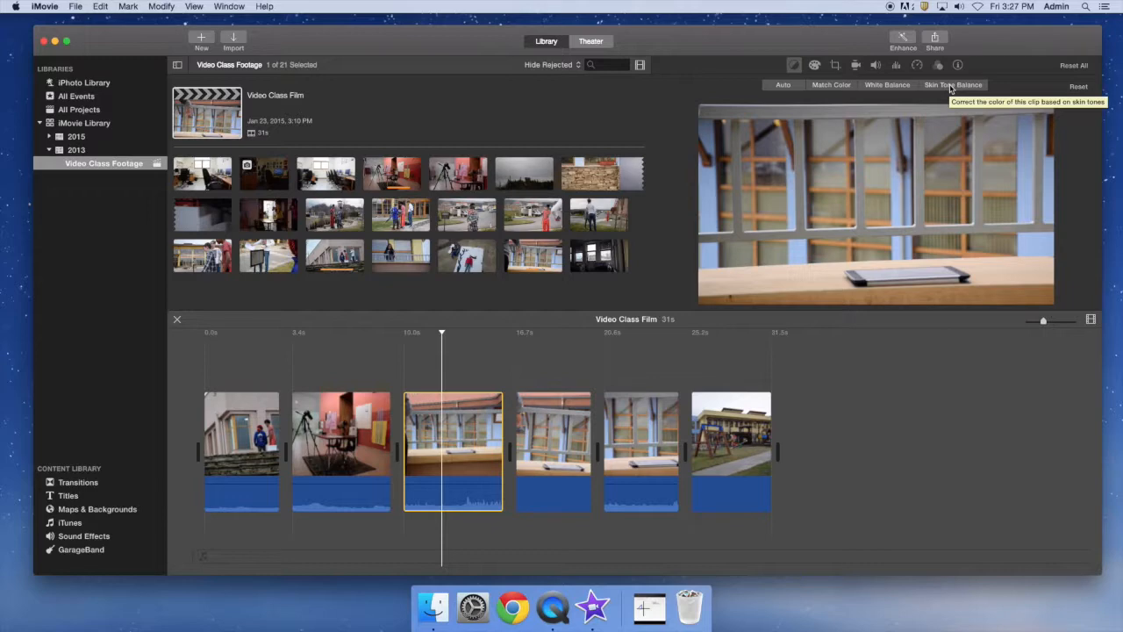
# Step: Try a skin tone balance on the fourth timeline clip sampled from the person's hand, and cancel it
pyautogui.click(533, 421)
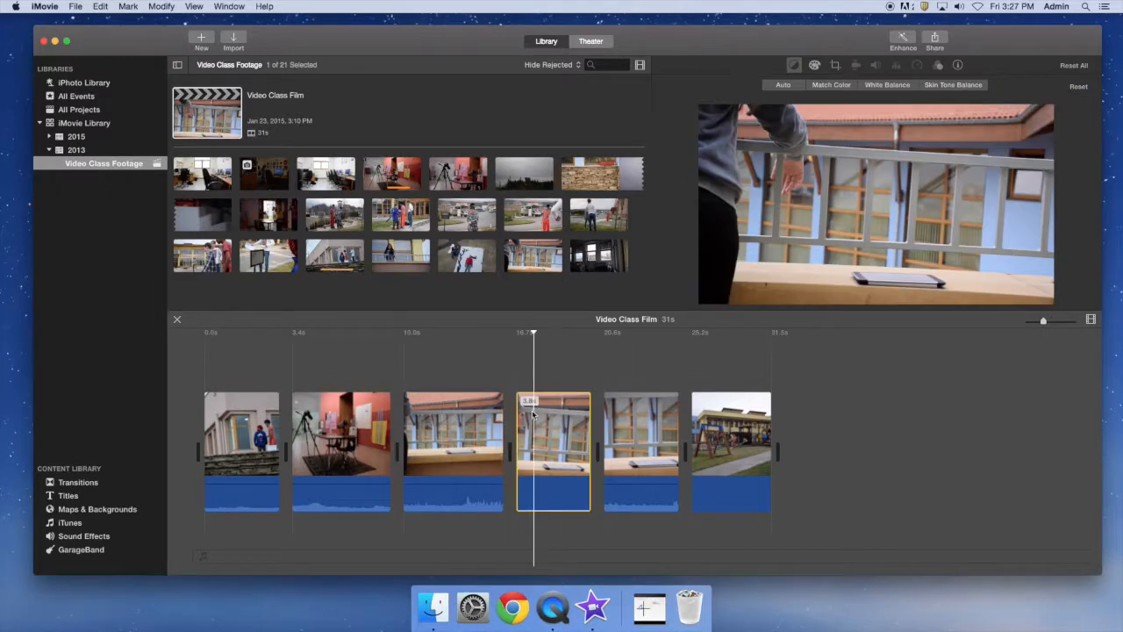
pyautogui.click(944, 86)
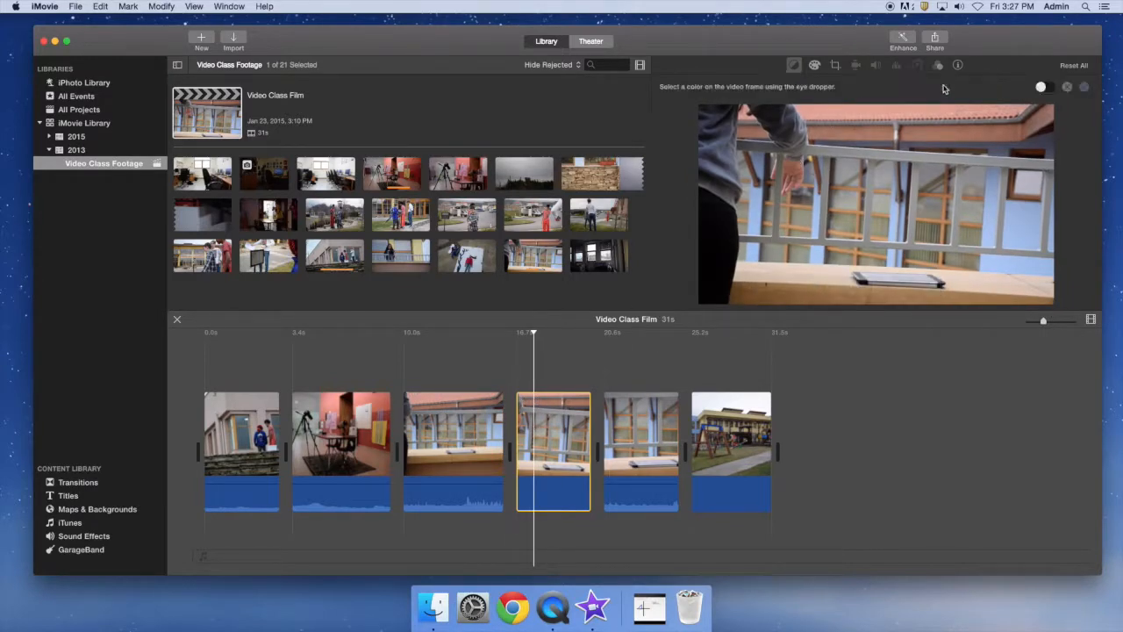
pyautogui.click(805, 165)
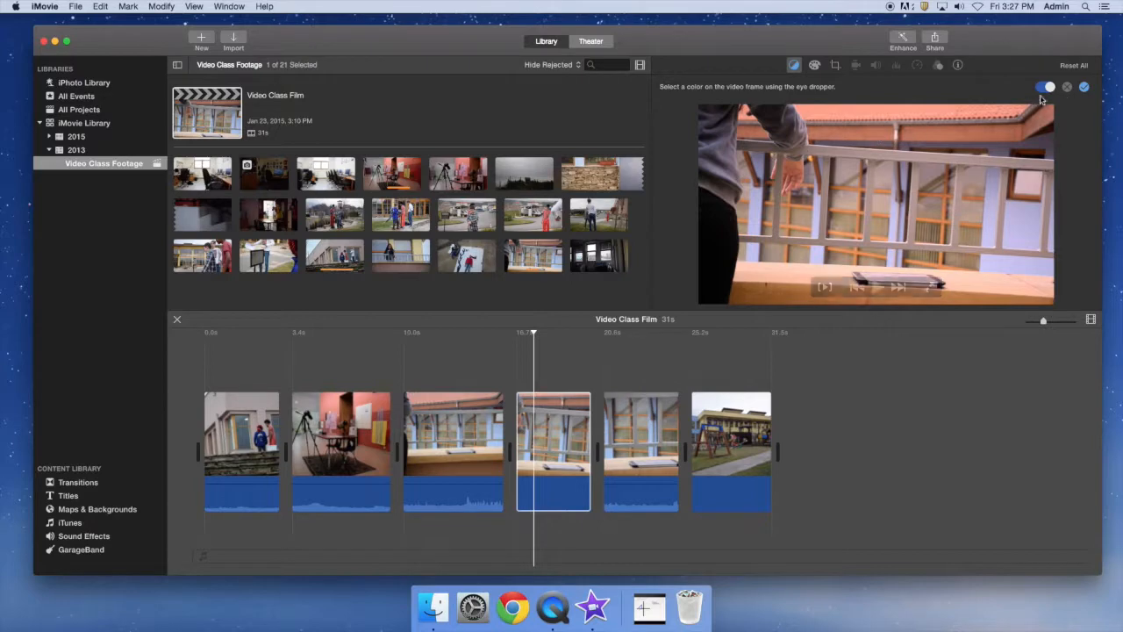
pyautogui.click(1067, 87)
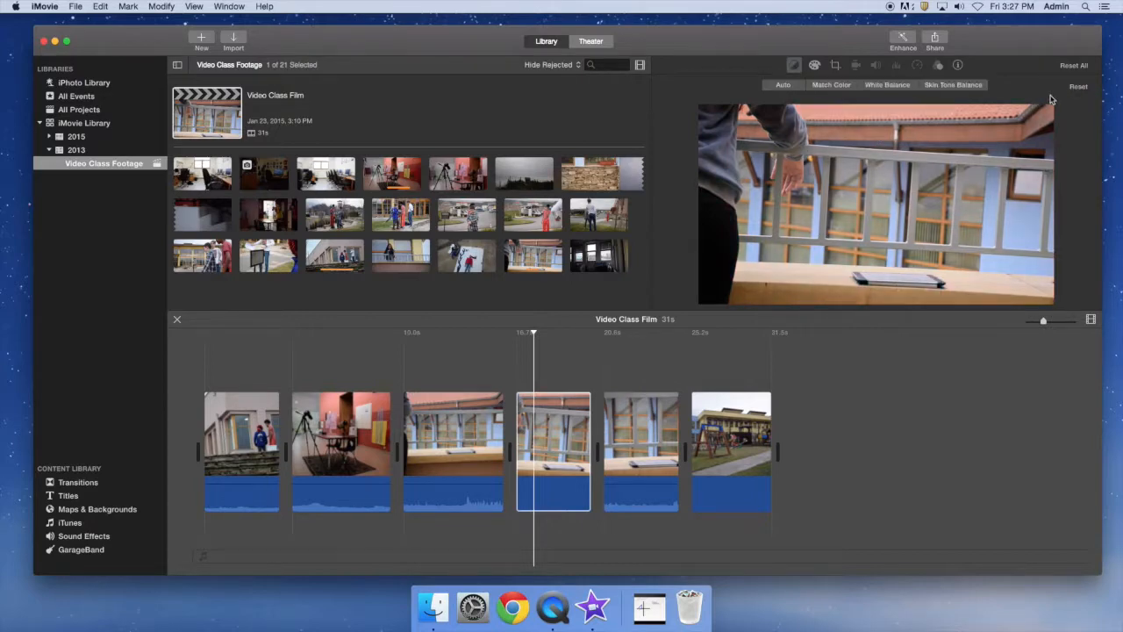
# Step: Shift the fourth clip's color temperature slightly toward the cool blue side in the color correction controls
pyautogui.click(814, 66)
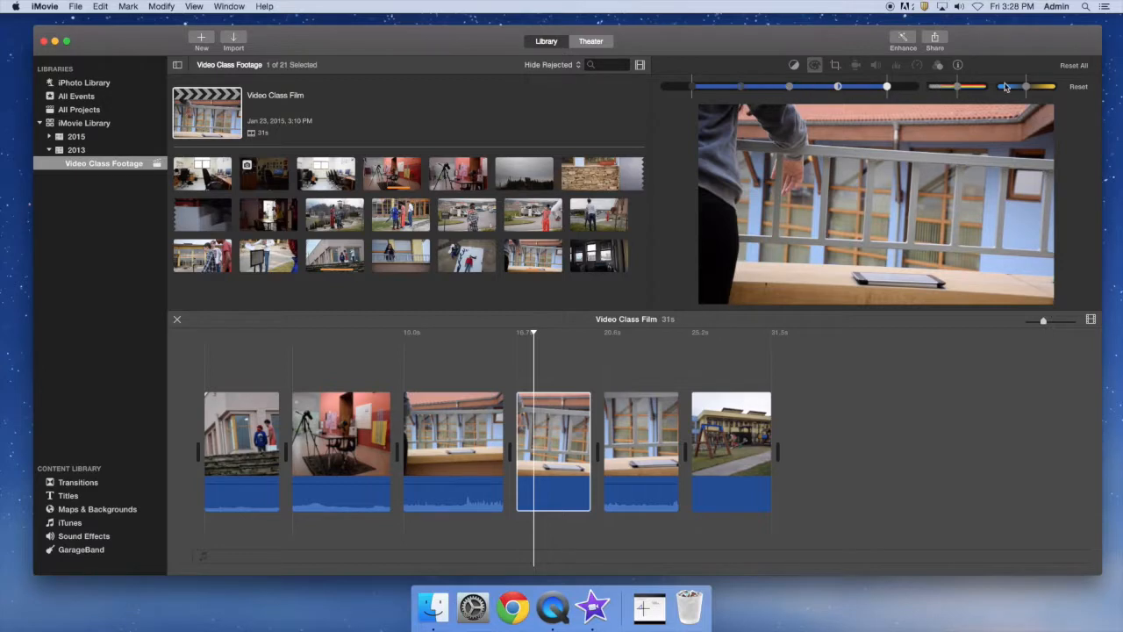
pyautogui.moveTo(1005, 119)
pyautogui.moveTo(1027, 87); pyautogui.dragTo(1017, 92)
pyautogui.moveTo(1017, 91)
pyautogui.mouseDown()
pyautogui.moveTo(1055, 90)
pyautogui.moveTo(1020, 91)
pyautogui.mouseUp()
# Step: Try very strong and fully removed saturation on the fourth clip, and leave saturation slightly above its default
pyautogui.moveTo(957, 86); pyautogui.dragTo(997, 89)
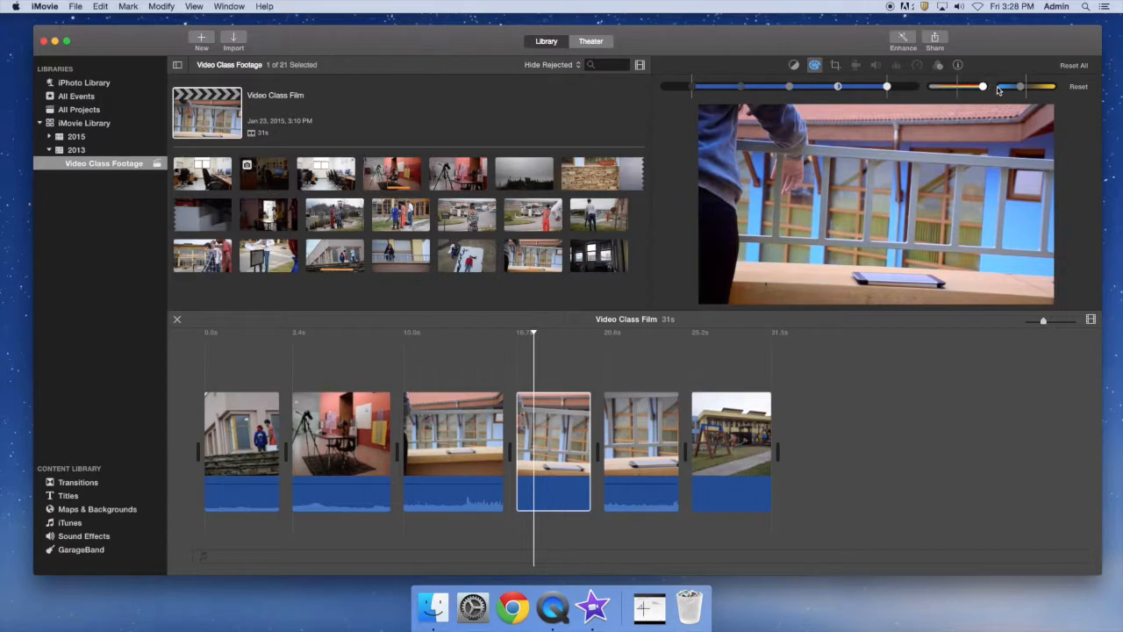
pyautogui.moveTo(983, 87); pyautogui.dragTo(931, 90)
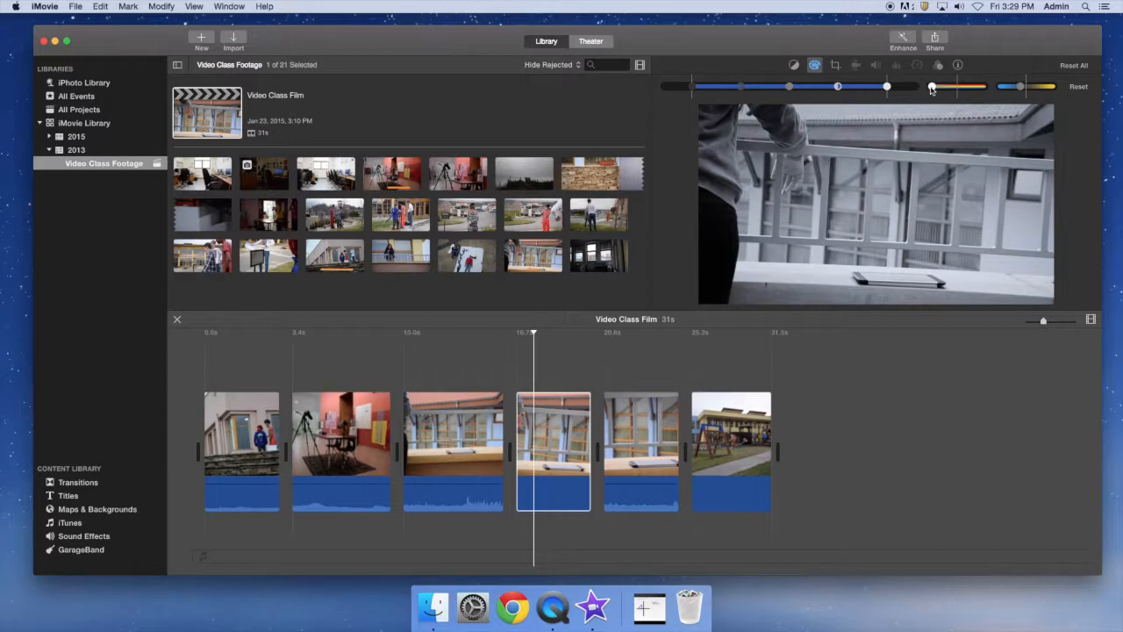
pyautogui.moveTo(931, 90); pyautogui.dragTo(969, 90)
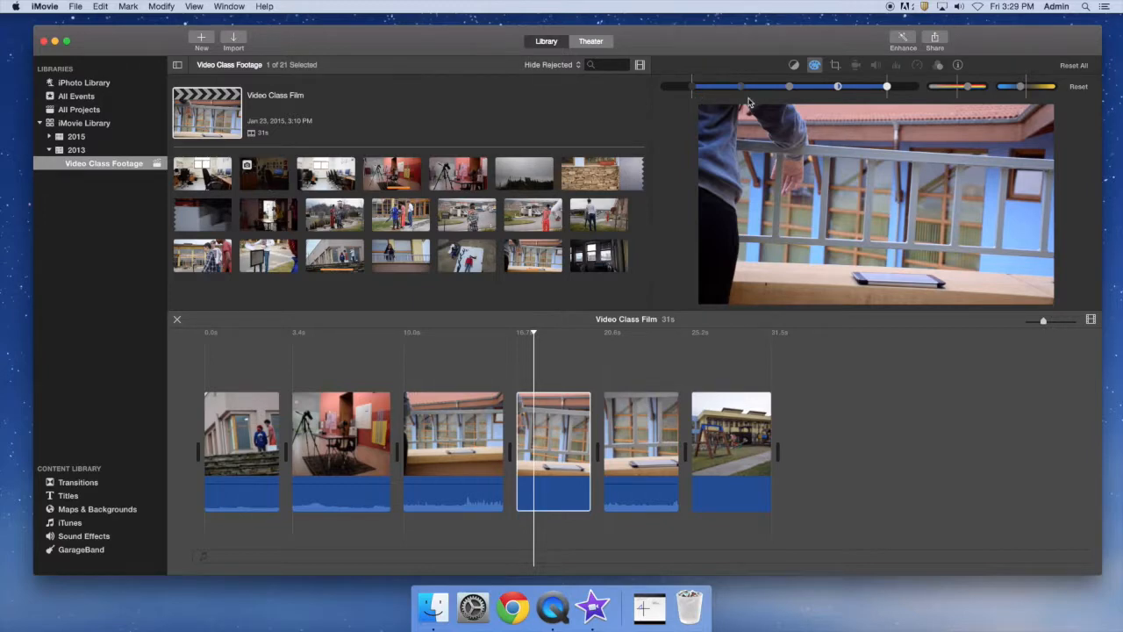
# Step: Raise the fourth clip's shadow level slightly, try a lower contrast, and leave the contrast increased
pyautogui.moveTo(787, 112)
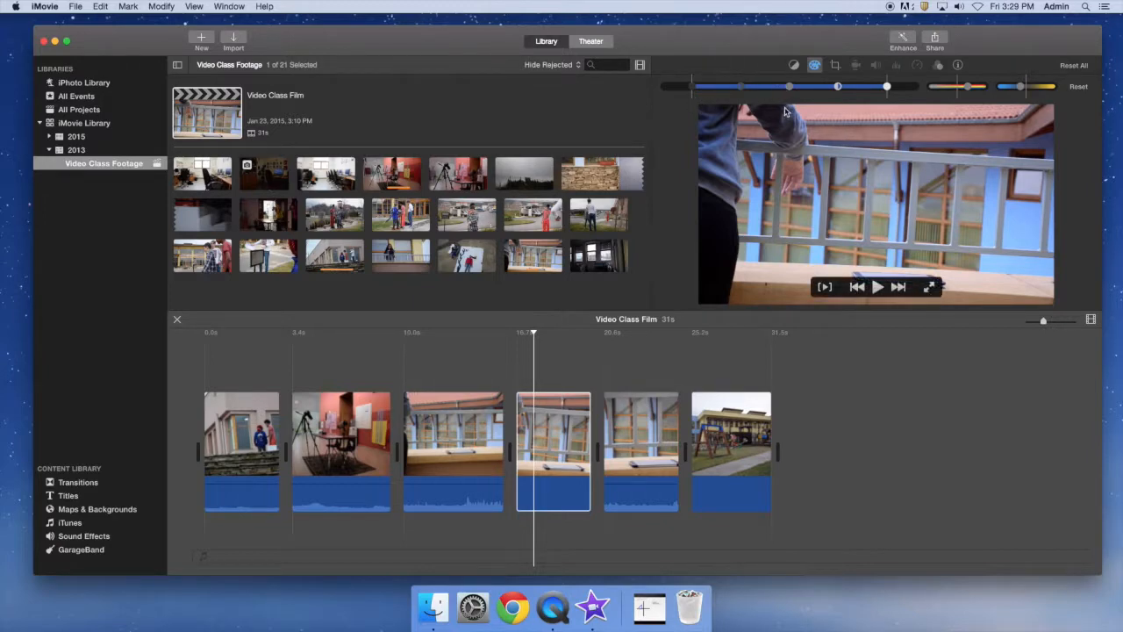
pyautogui.click(693, 88)
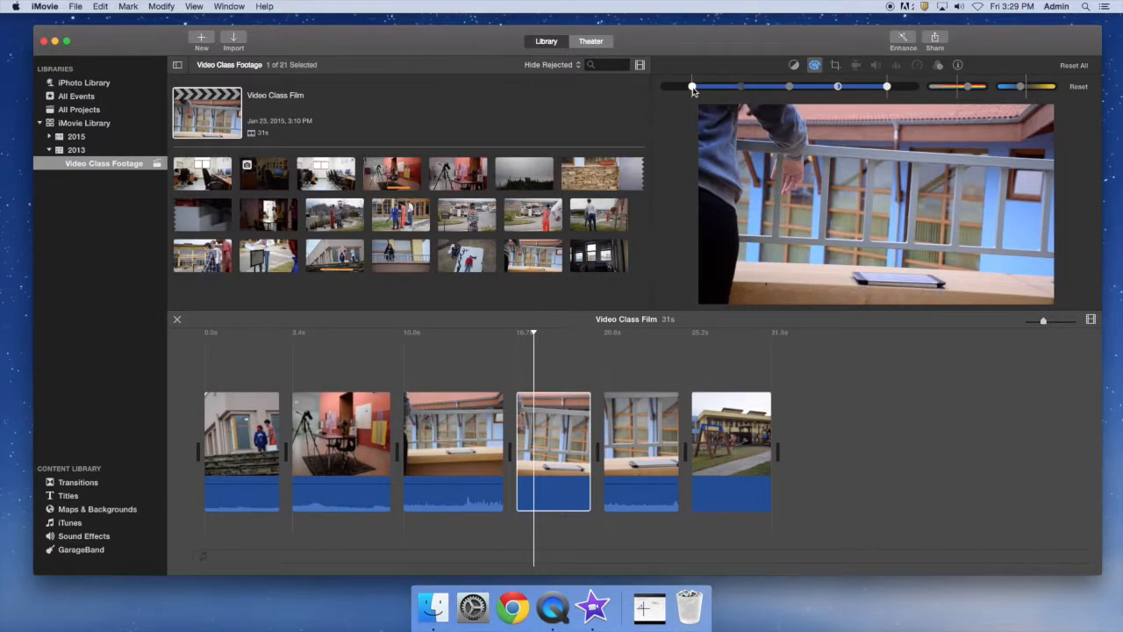
pyautogui.moveTo(693, 88)
pyautogui.mouseDown()
pyautogui.moveTo(708, 91)
pyautogui.moveTo(680, 91)
pyautogui.moveTo(711, 92)
pyautogui.mouseUp()
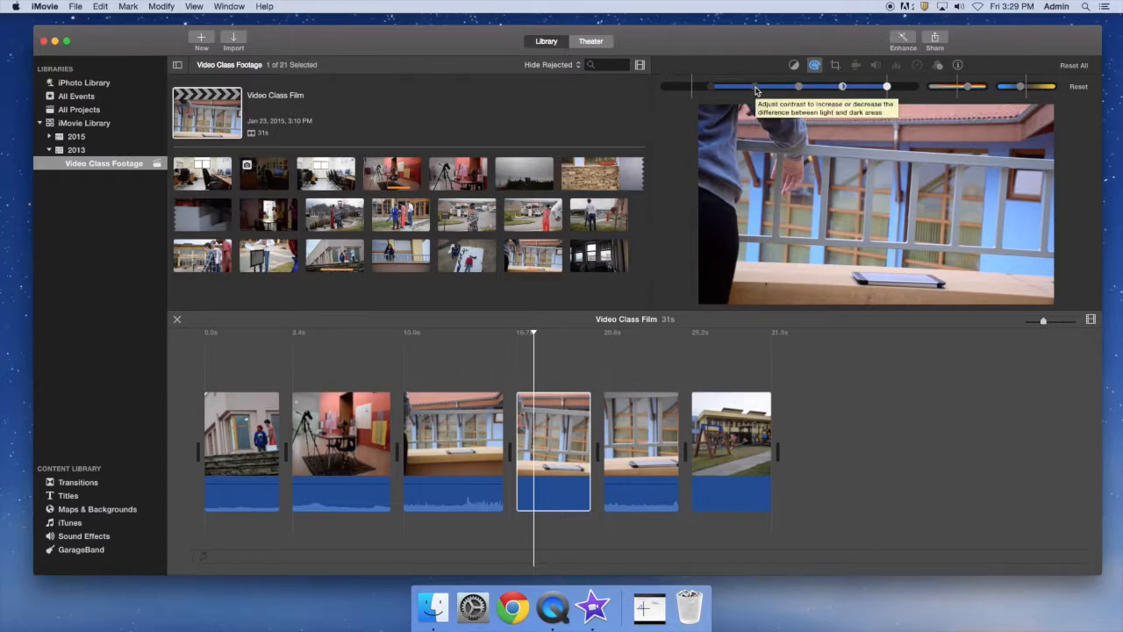
pyautogui.moveTo(756, 90)
pyautogui.mouseDown()
pyautogui.moveTo(743, 91)
pyautogui.moveTo(771, 91)
pyautogui.moveTo(760, 92)
pyautogui.mouseUp()
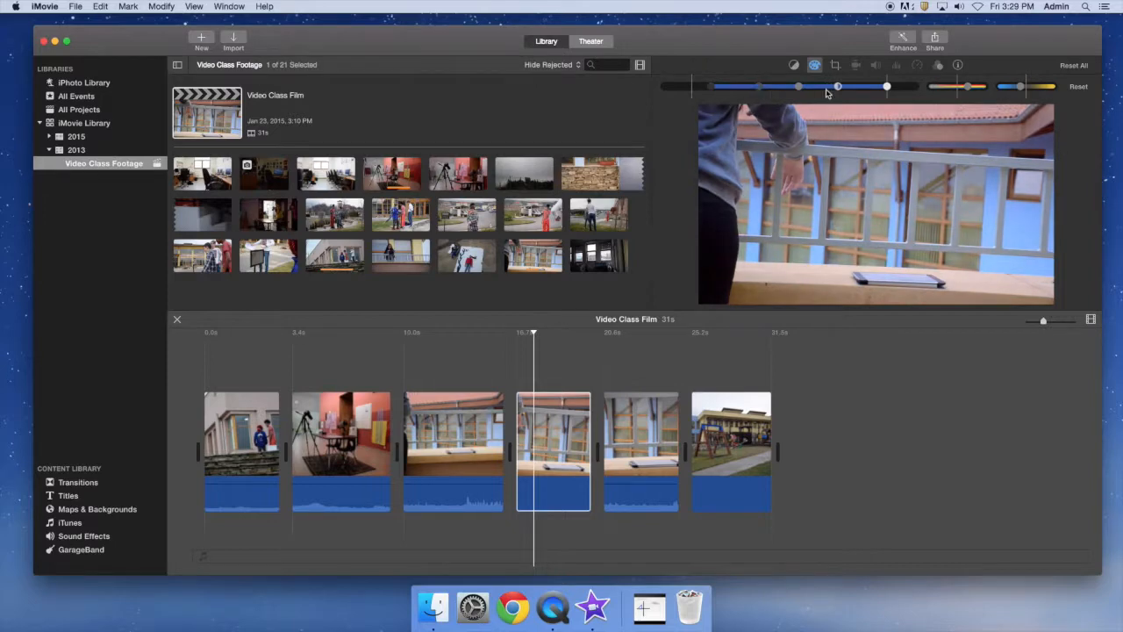
pyautogui.moveTo(839, 90); pyautogui.dragTo(858, 91)
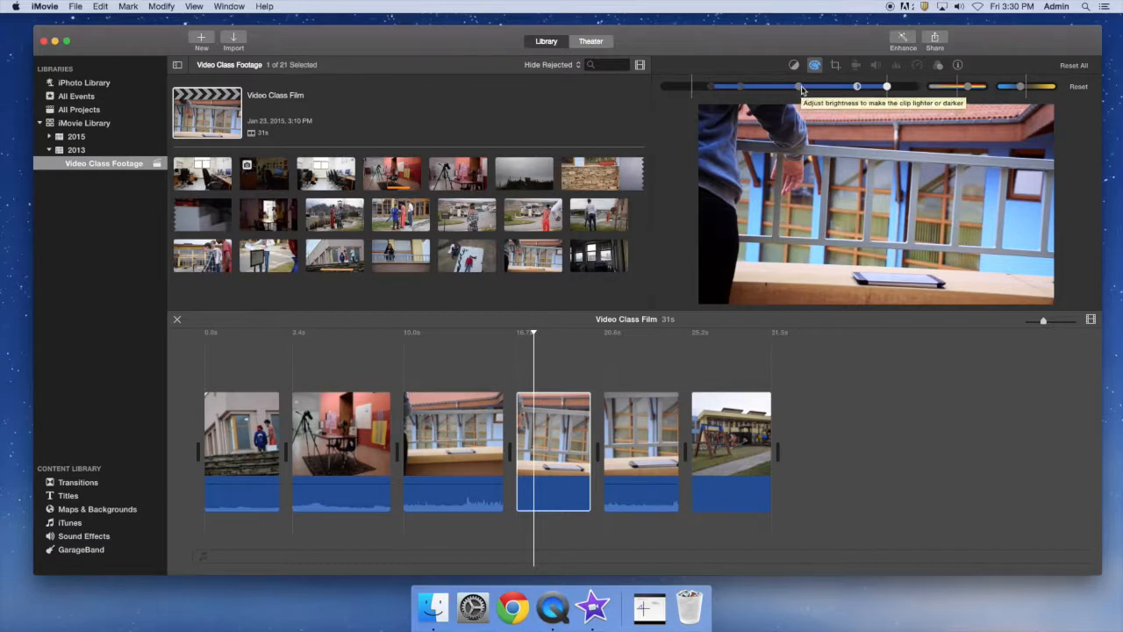
# Step: Increase the fourth clip's brightness slightly and lower its highlights a little
pyautogui.moveTo(800, 90)
pyautogui.mouseDown()
pyautogui.moveTo(782, 89)
pyautogui.moveTo(808, 93)
pyautogui.mouseUp()
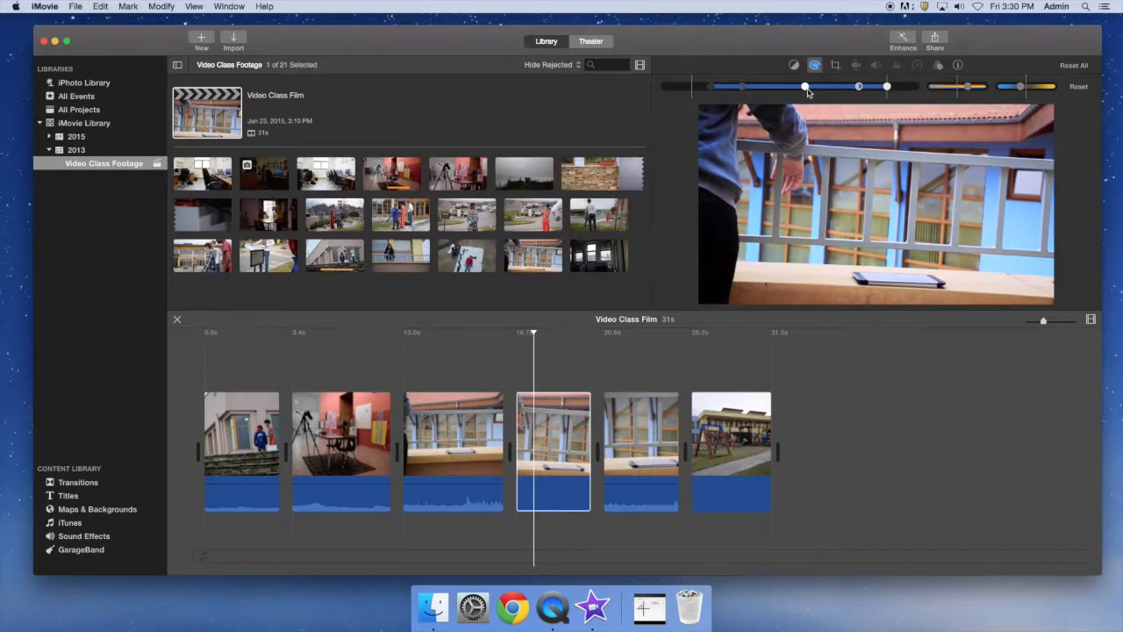
pyautogui.moveTo(808, 93); pyautogui.dragTo(810, 93)
pyautogui.moveTo(887, 87)
pyautogui.mouseDown()
pyautogui.moveTo(904, 92)
pyautogui.moveTo(877, 91)
pyautogui.mouseUp()
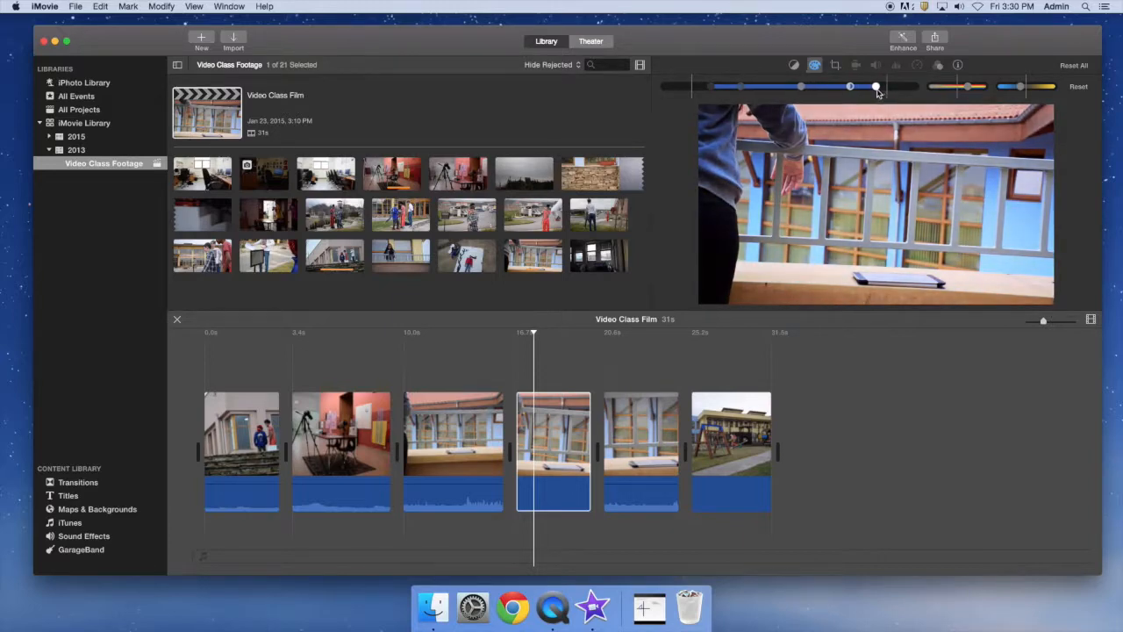